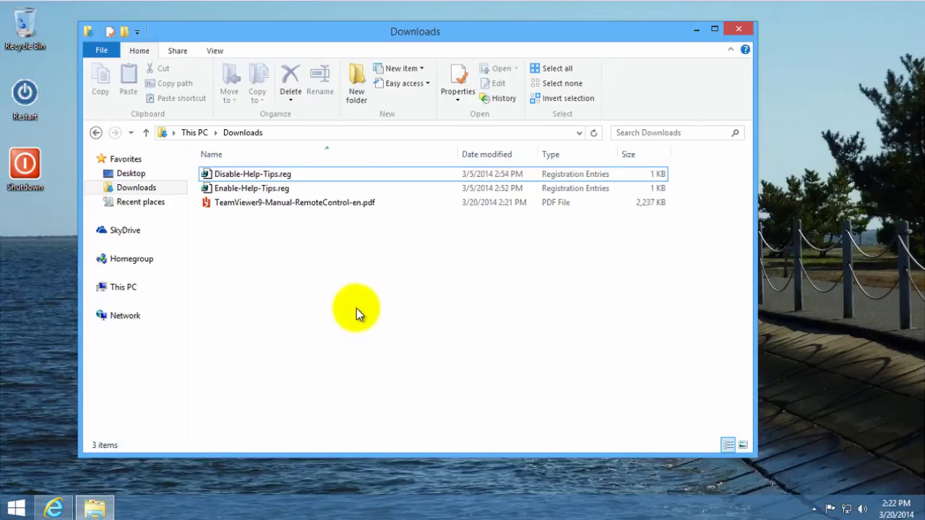
- Open the TeamViewer manual PDF, then set Downloads aside and bring up Internet Explorer
mouse_move(294, 202)
double_click(357, 204)
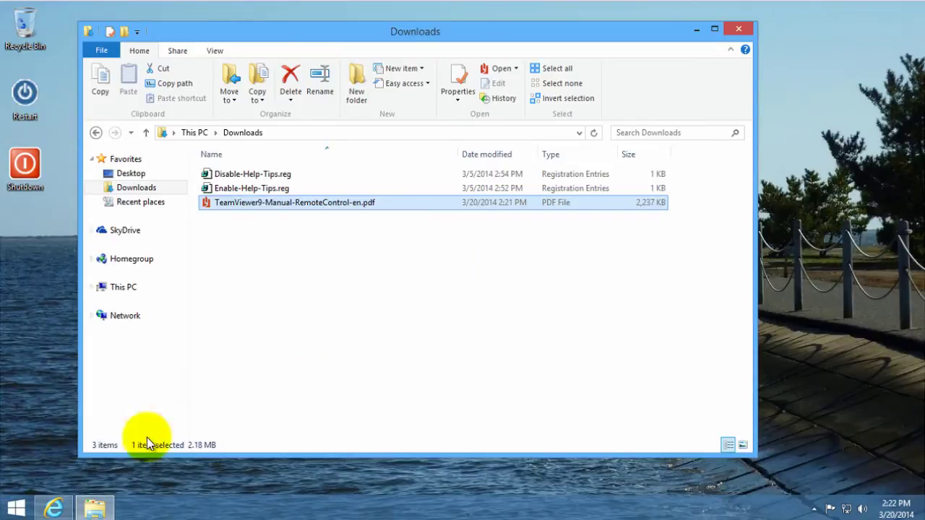
click(695, 31)
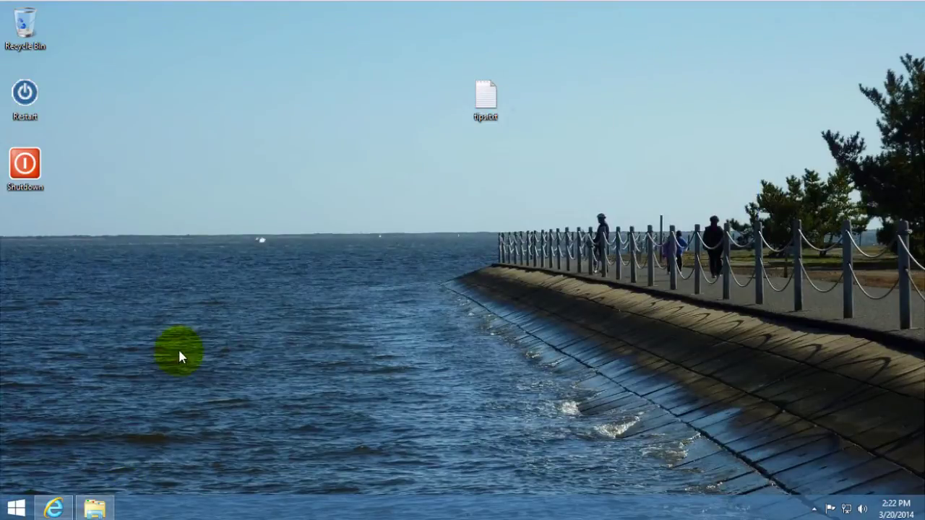
click(56, 508)
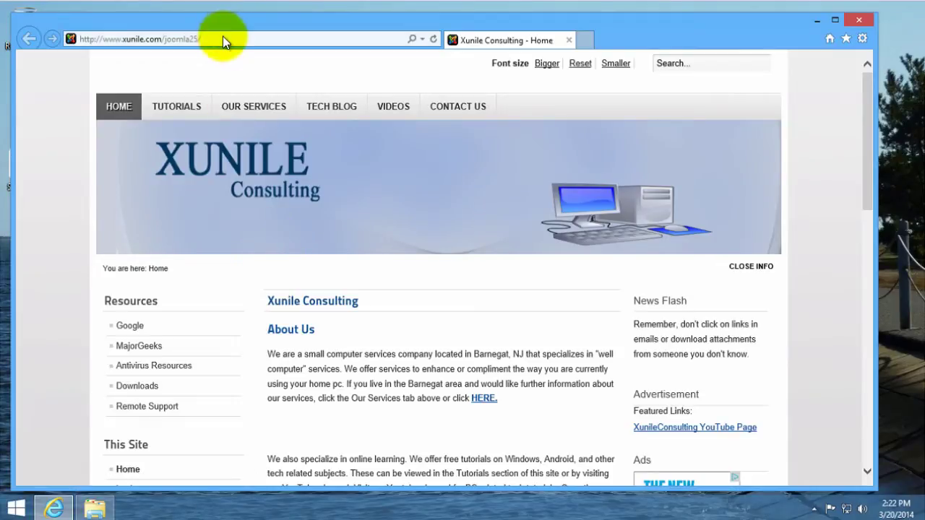
click(223, 36)
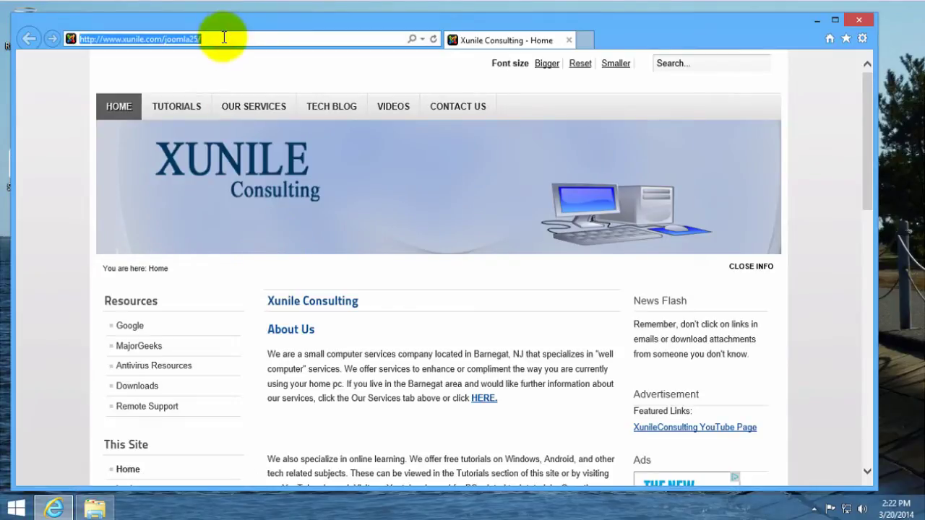
text(www.googl)
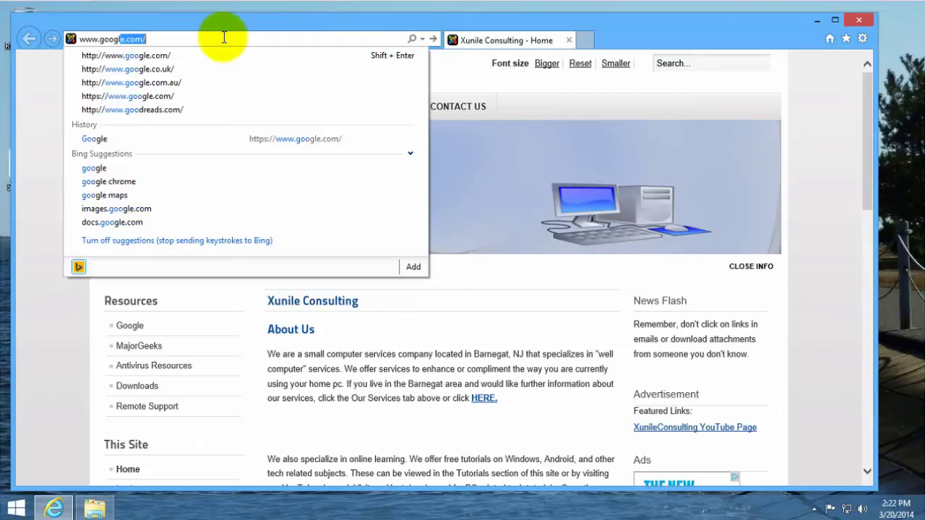
text(e.com)
key(Return)
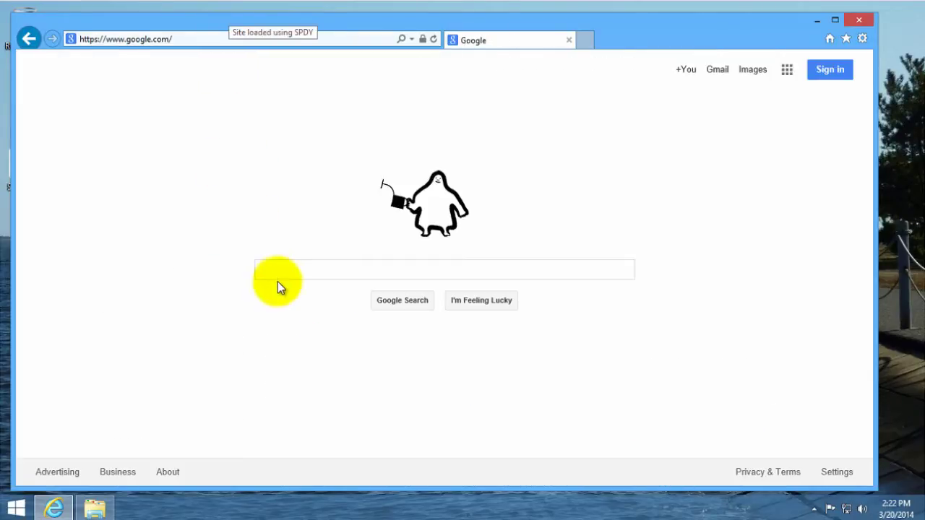
click(284, 272)
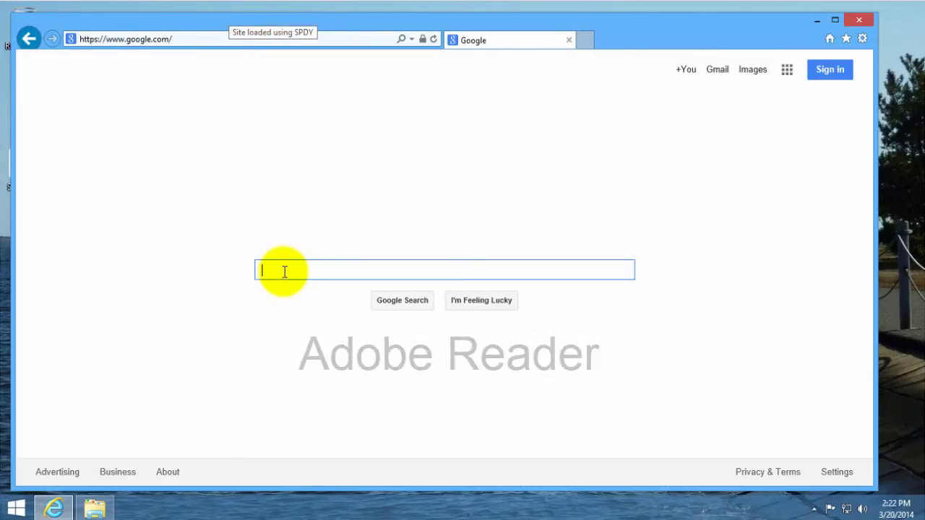
text(adobe)
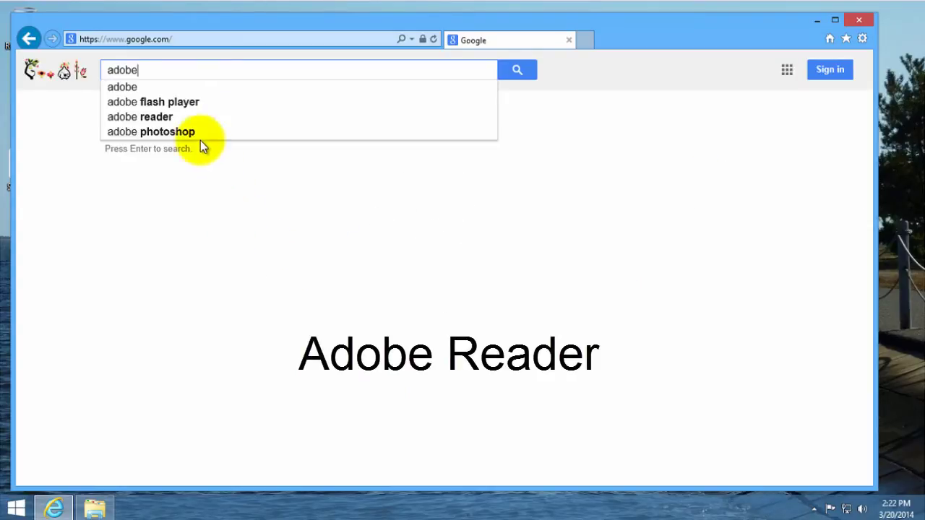
- Reach the Adobe Reader download page, decline the Google Chrome offer, and start the download
click(187, 120)
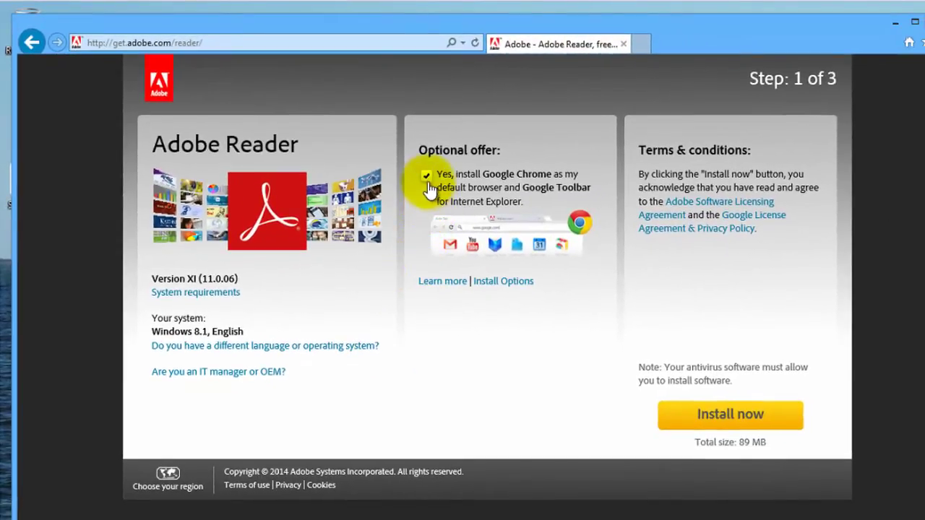
click(427, 177)
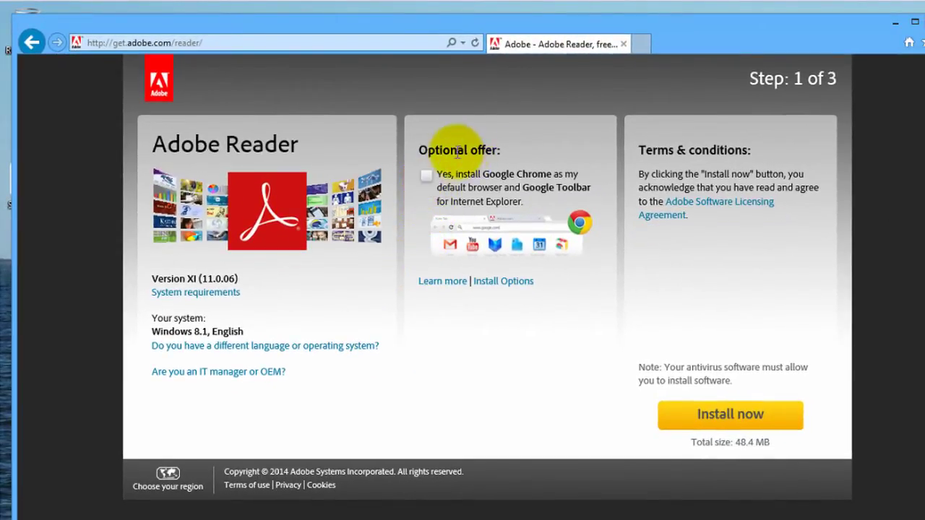
click(717, 421)
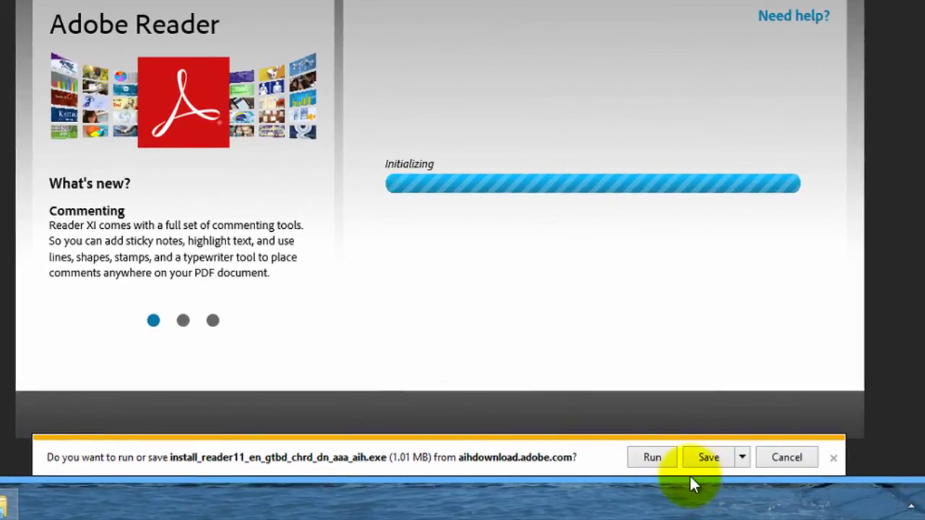
- Run the downloaded Adobe Reader installer, allow it in User Account Control, and accept automatic updates
click(651, 458)
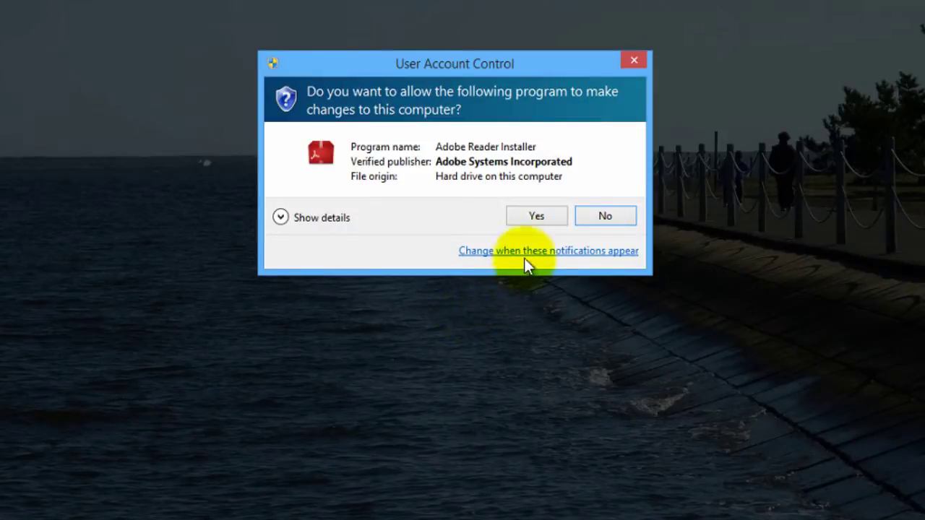
click(535, 217)
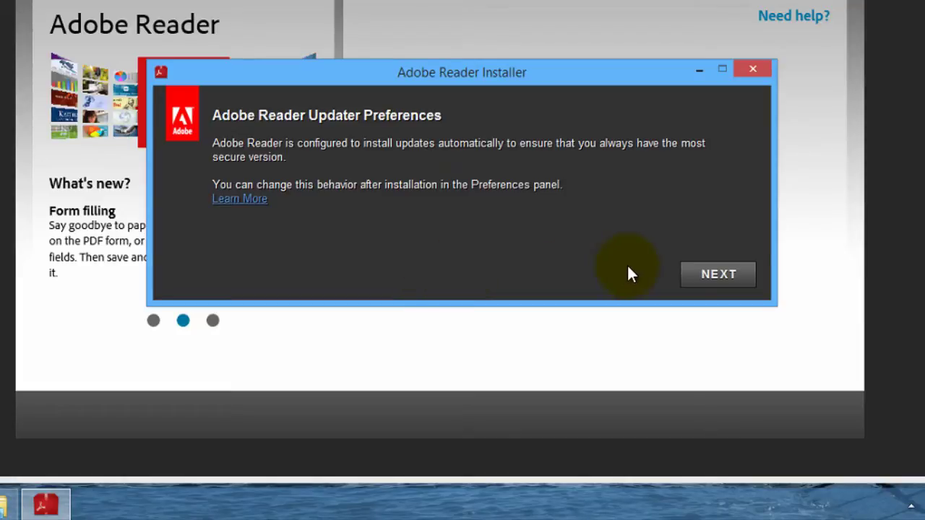
click(710, 275)
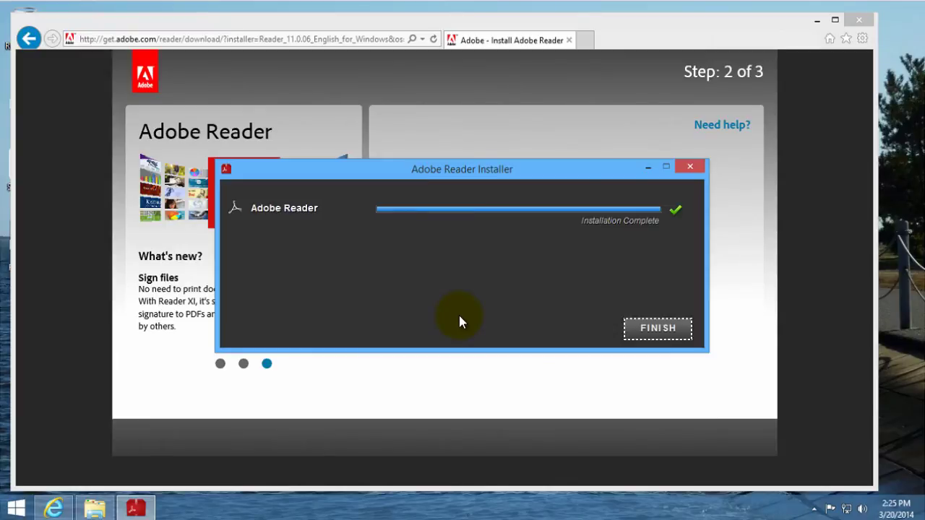
- Finish the installer, close the Adobe thank-you page, and minimize the remaining install page
click(643, 334)
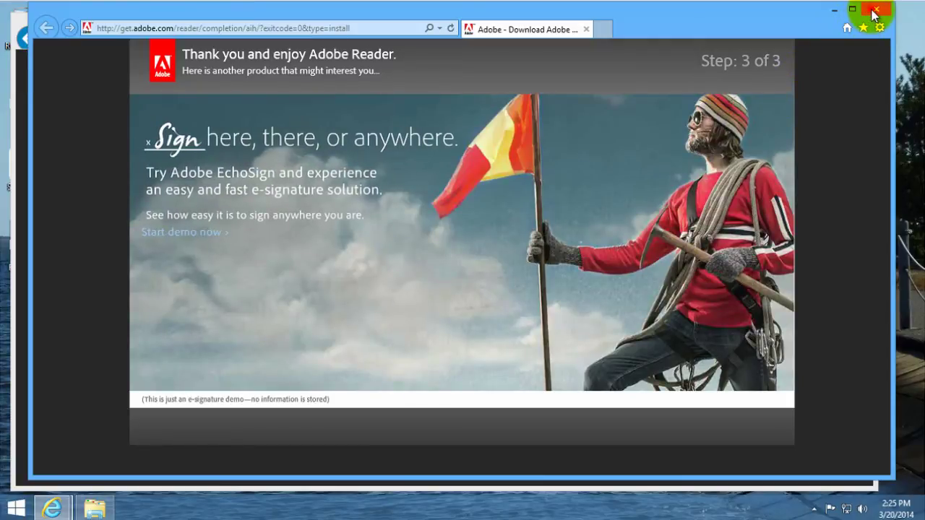
click(876, 9)
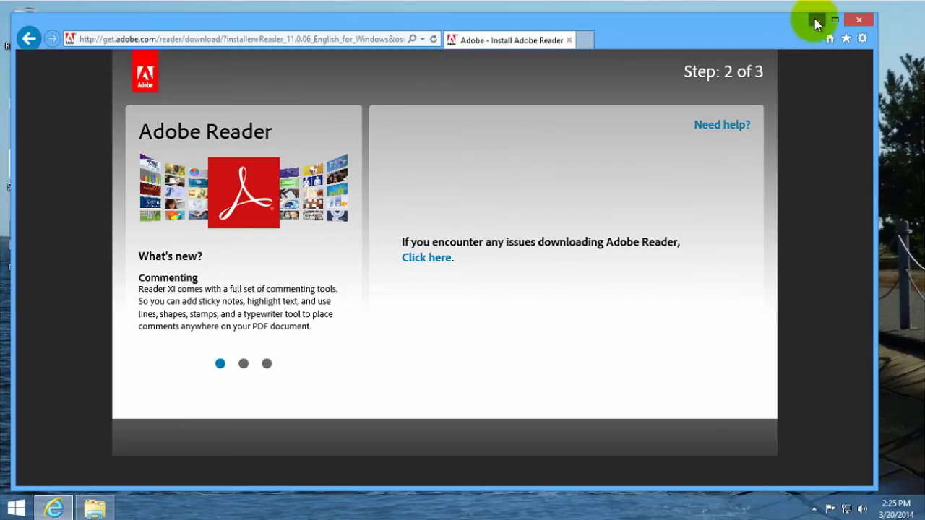
click(812, 20)
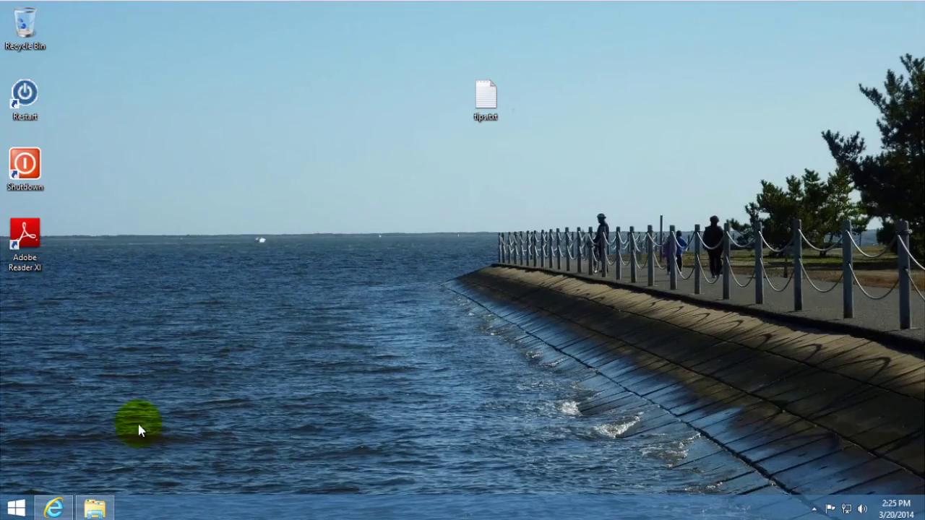
- Open TeamViewer9-Manual-RemoteControl-en.pdf from the Downloads folder in File Explorer
click(95, 505)
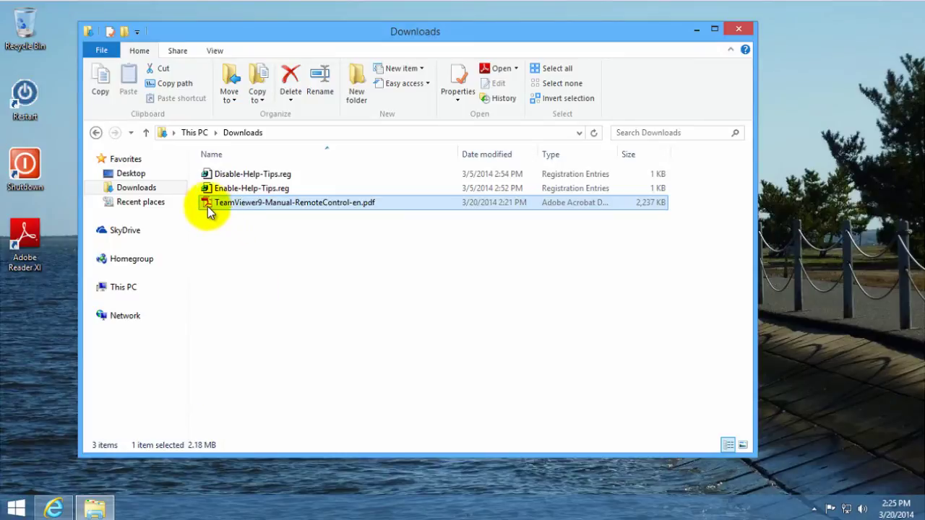
click(235, 206)
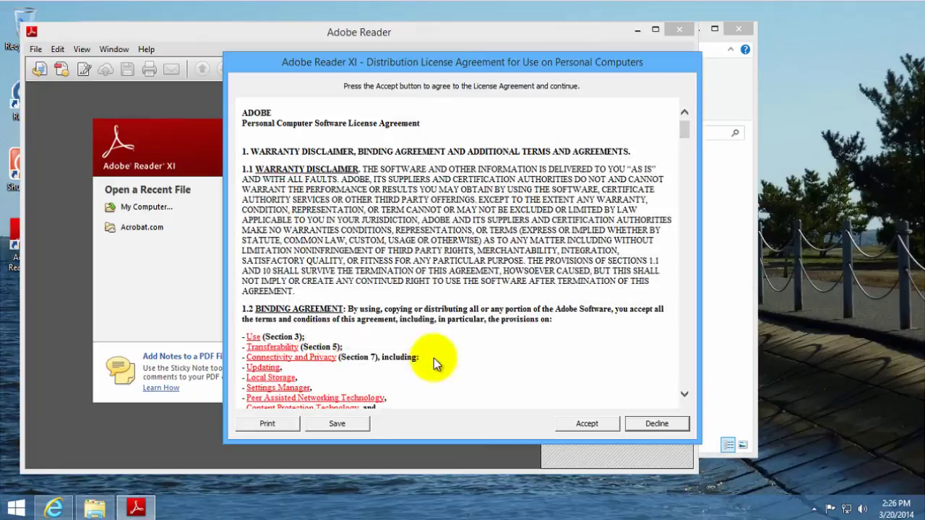
- Accept the Adobe Reader XI license agreement so the TeamViewer 9 manual loads
click(587, 423)
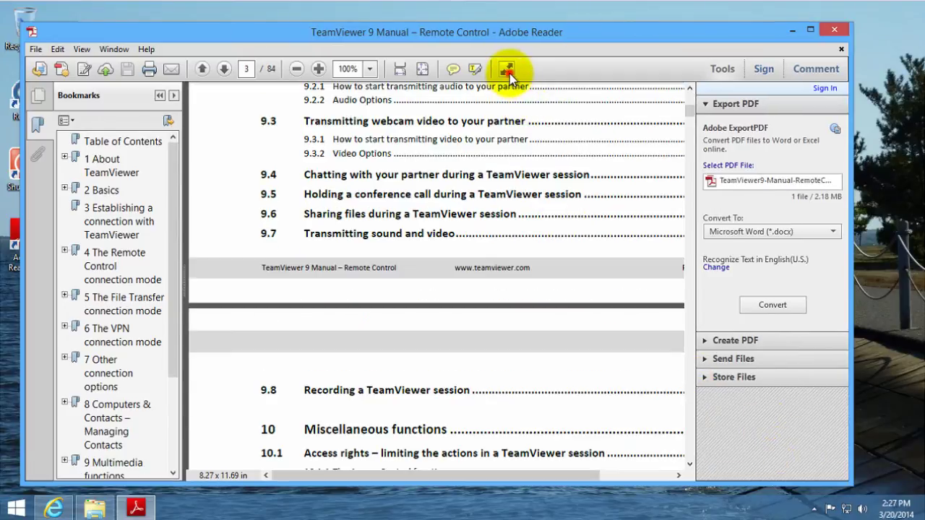
- Try Read Mode on the manual, scrolling through it, then turn Read Mode off
click(507, 71)
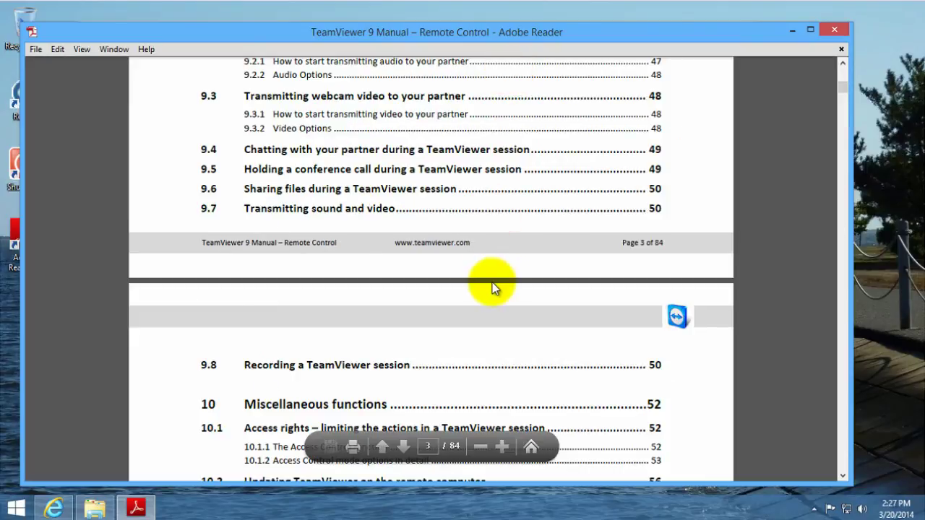
scroll(492, 283, down, 3)
scroll(492, 287, down, 2)
scroll(492, 288, down, 2)
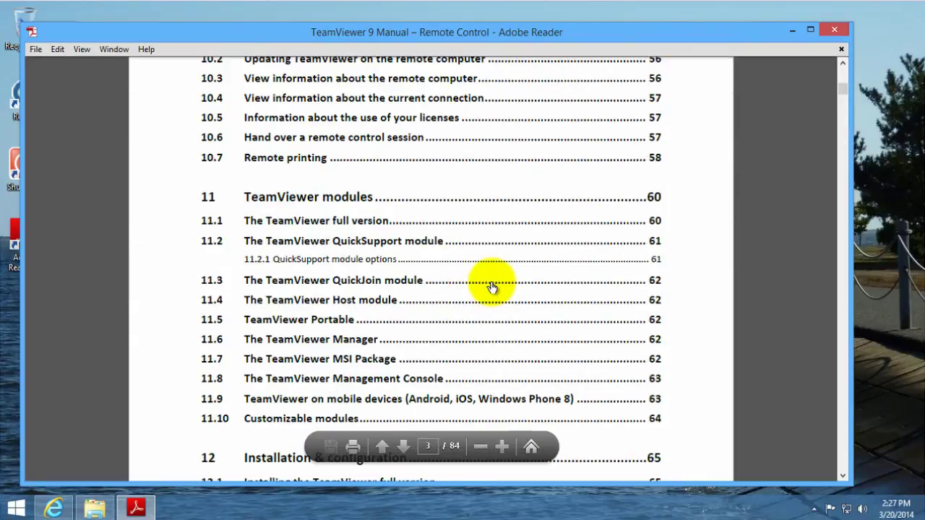
scroll(492, 287, up, 3)
scroll(492, 288, up, 3)
scroll(492, 288, up, 3)
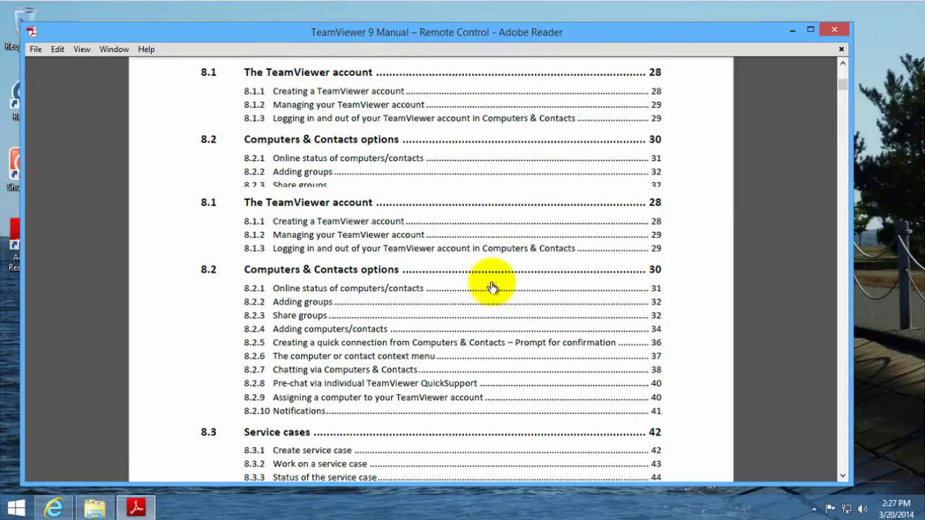
scroll(492, 287, up, 2)
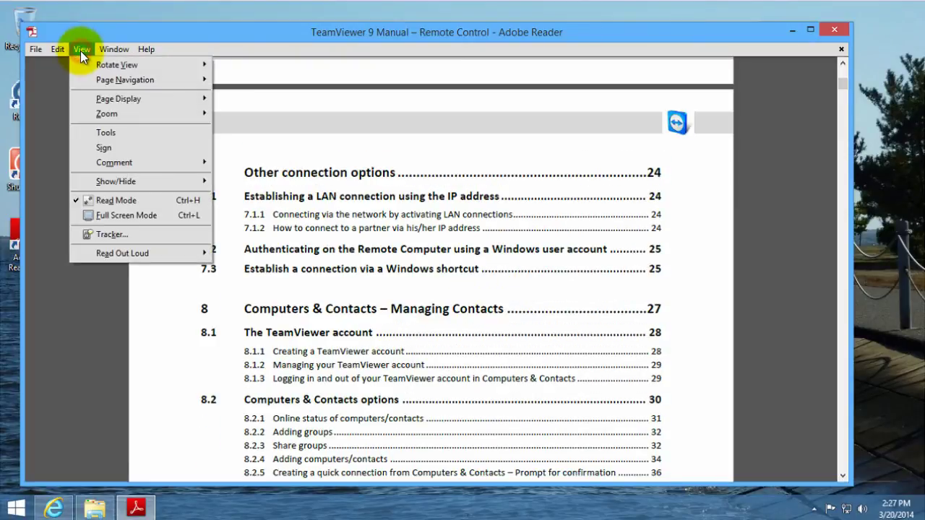
click(109, 200)
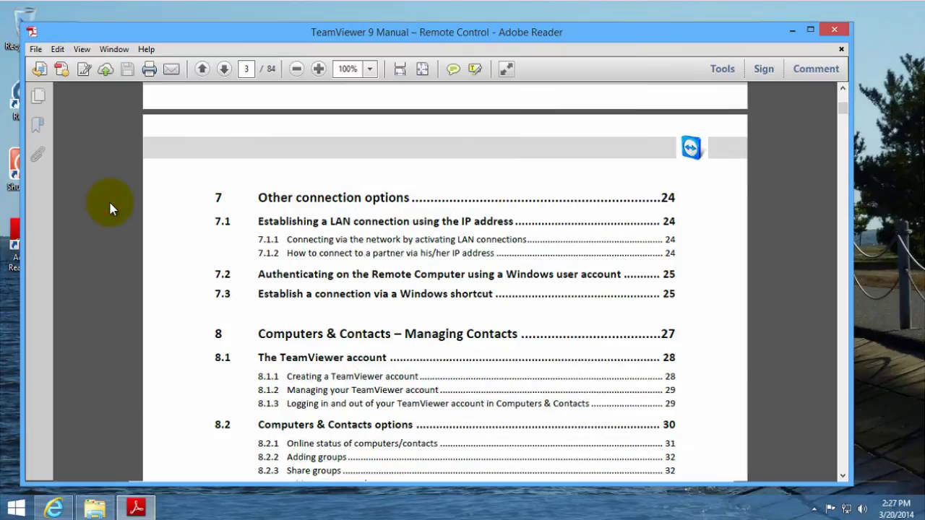
- Show page thumbnails and jump to page 2, then page 4
click(39, 96)
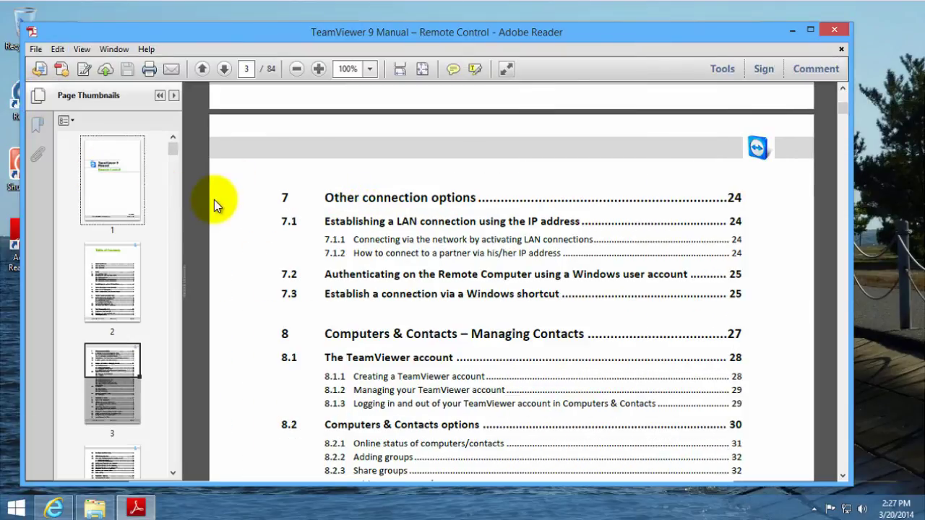
click(111, 306)
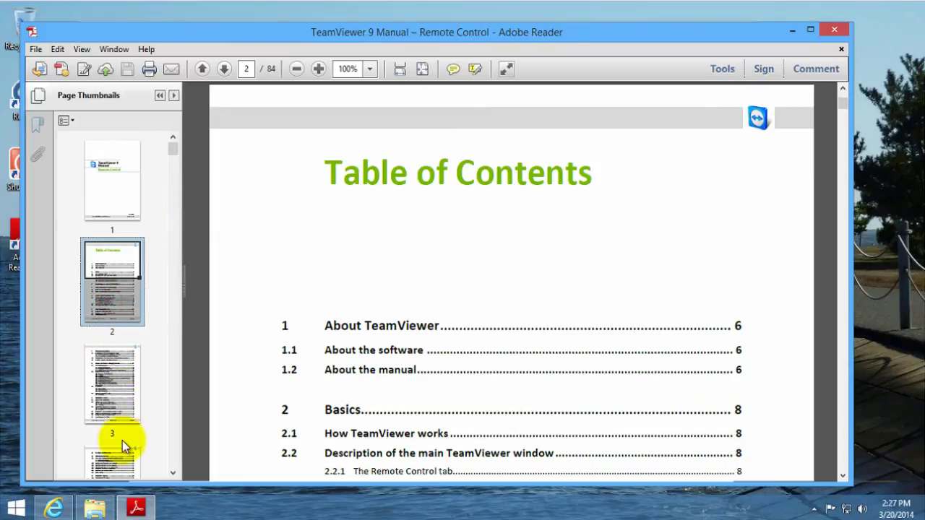
click(114, 468)
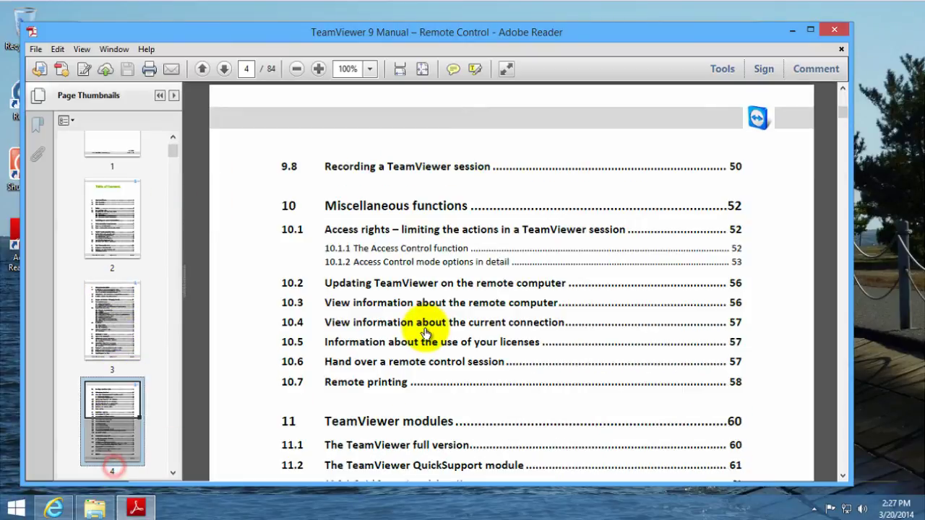
- Close Adobe Reader and minimize the Downloads window to show the desktop
click(831, 31)
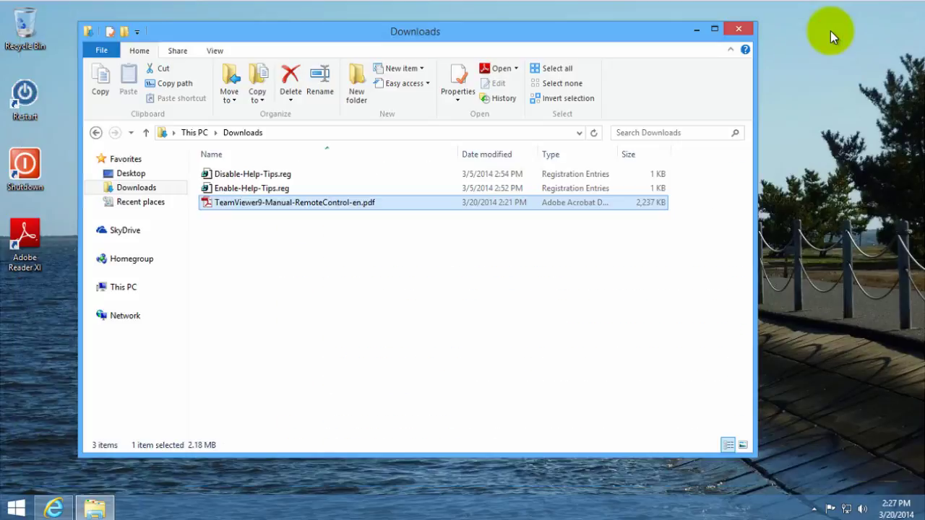
click(695, 30)
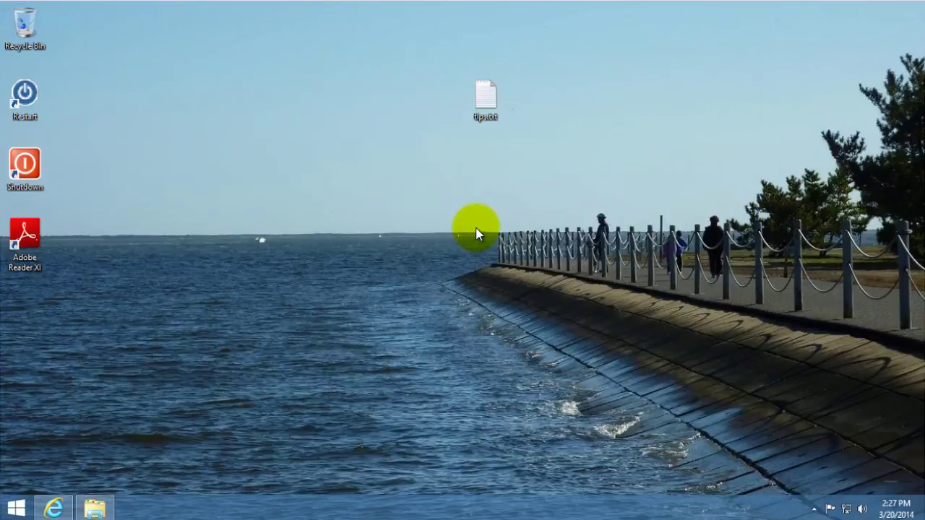